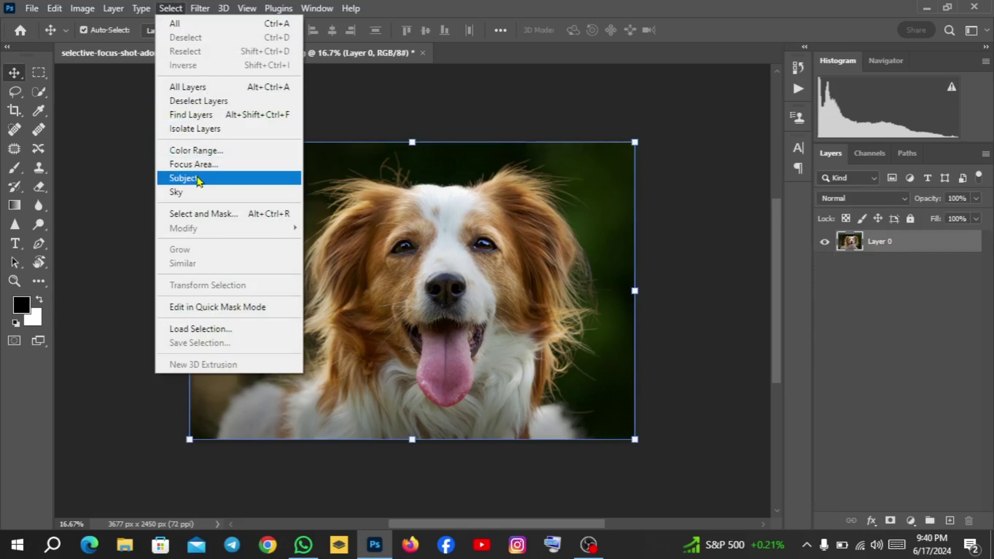
# - Try to remove the background by selecting the dog as subject, inverting the selection and deleting the surrounding pixels
pyautogui.click(223, 180)
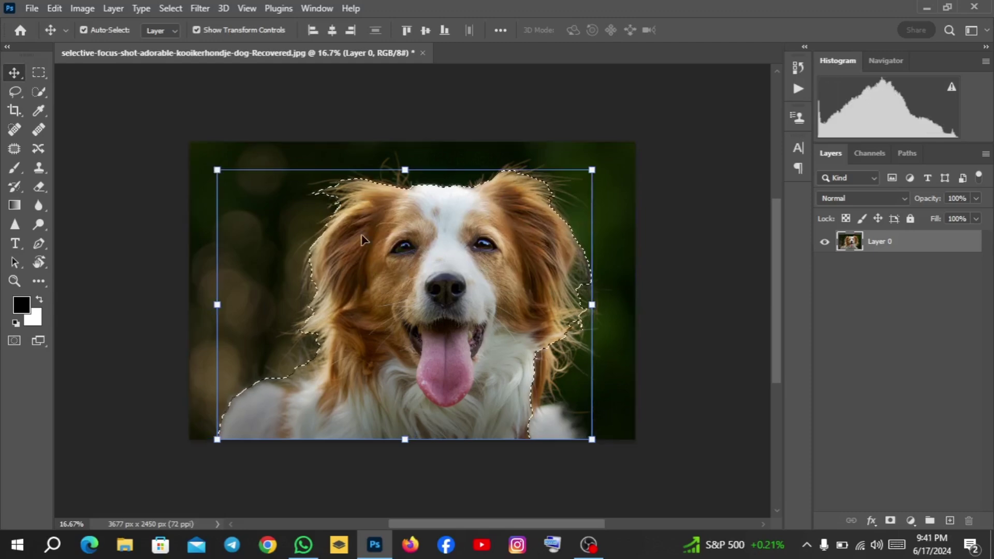
pyautogui.click(170, 8)
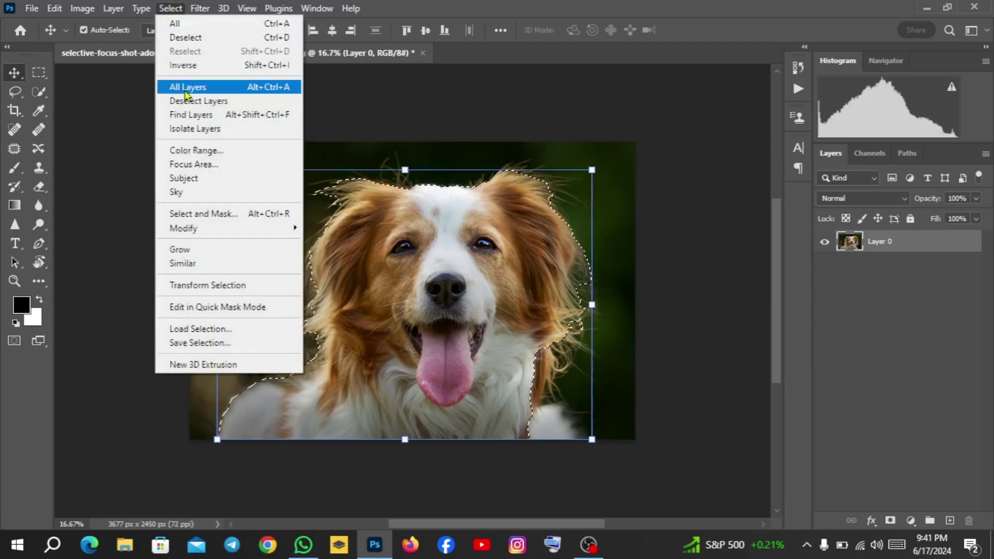
pyautogui.click(190, 66)
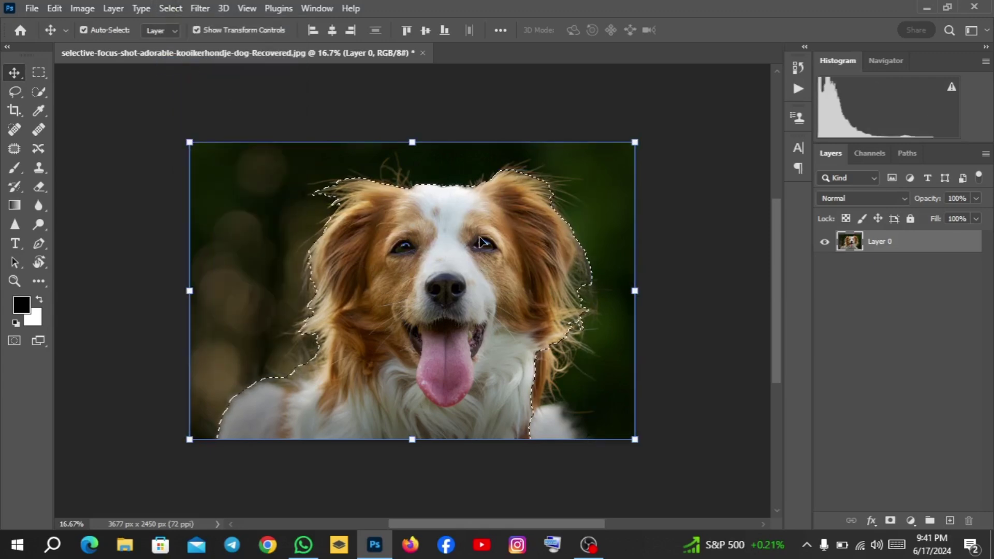
pyautogui.press('Delete')
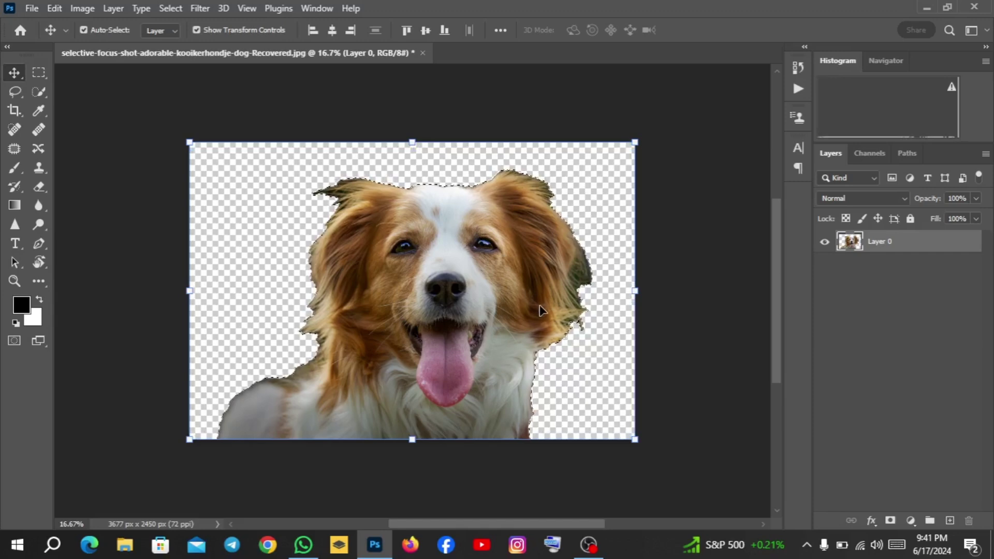
pyautogui.scroll(2, 565, 287)
pyautogui.scroll(2, 564, 287)
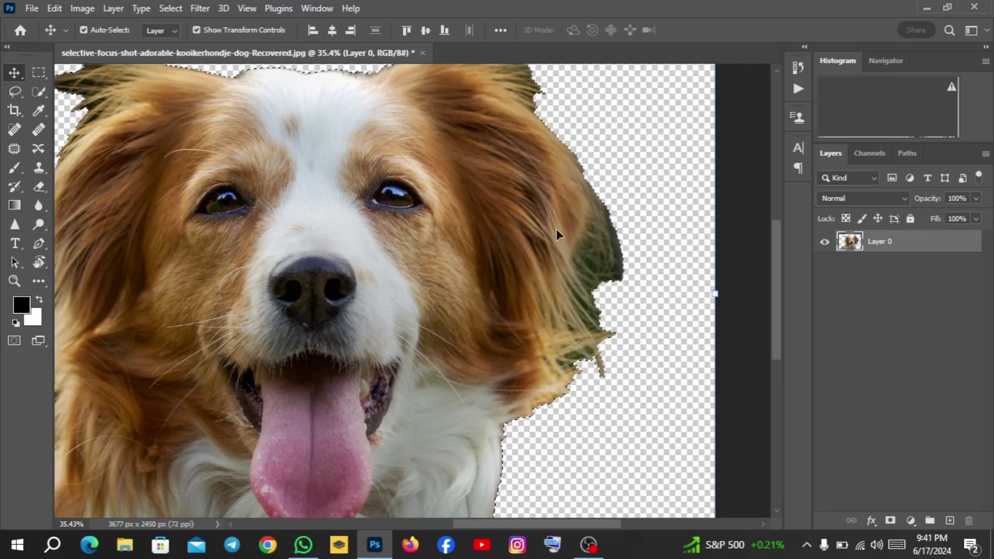
pyautogui.moveTo(318, 169); pyautogui.dragTo(502, 228)
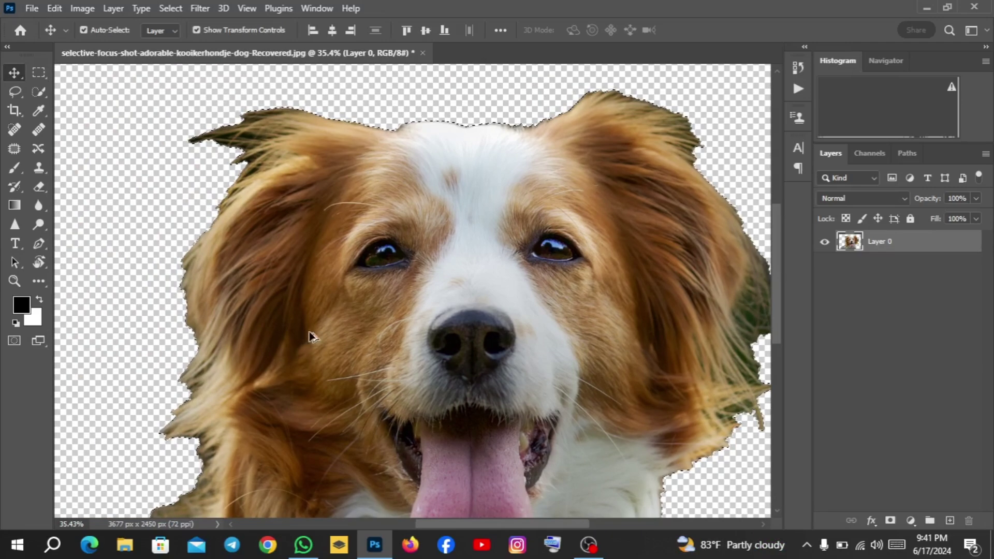
pyautogui.scroll(-4, 311, 331)
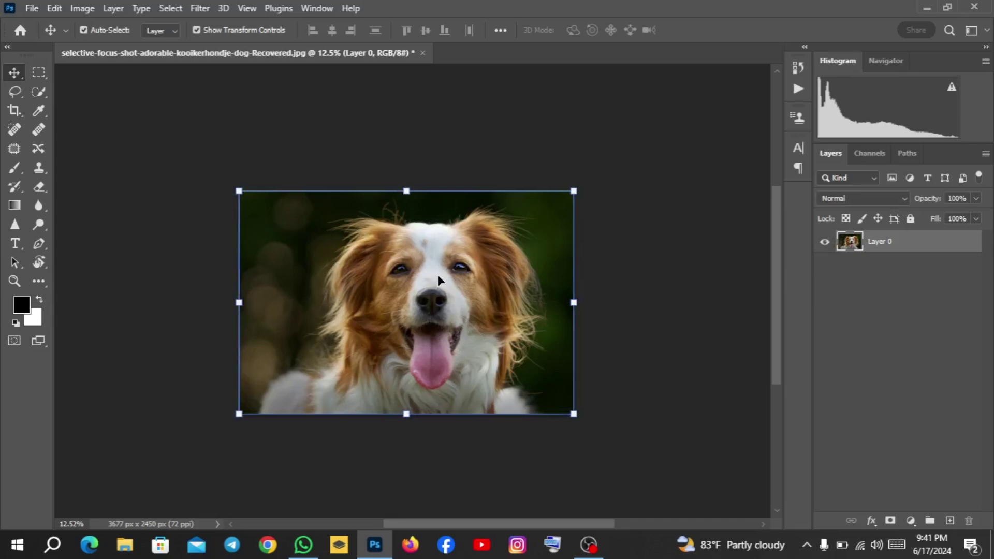
# - On a duplicate of Layer 0 with the original hidden, mask out everything outside a loose freehand lasso outline around the dog
pyautogui.scroll(1, 427, 288)
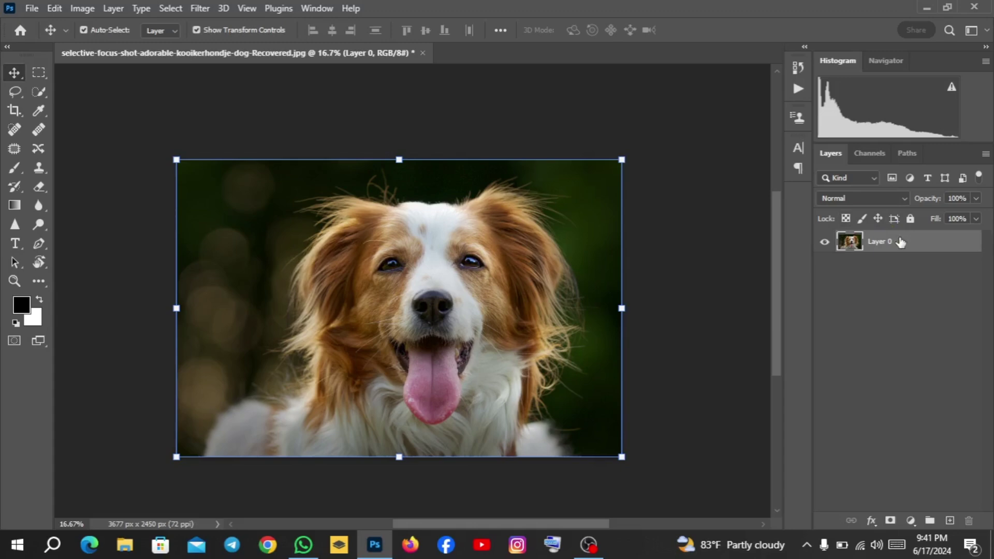
pyautogui.hotkey('ctrl', 'j')
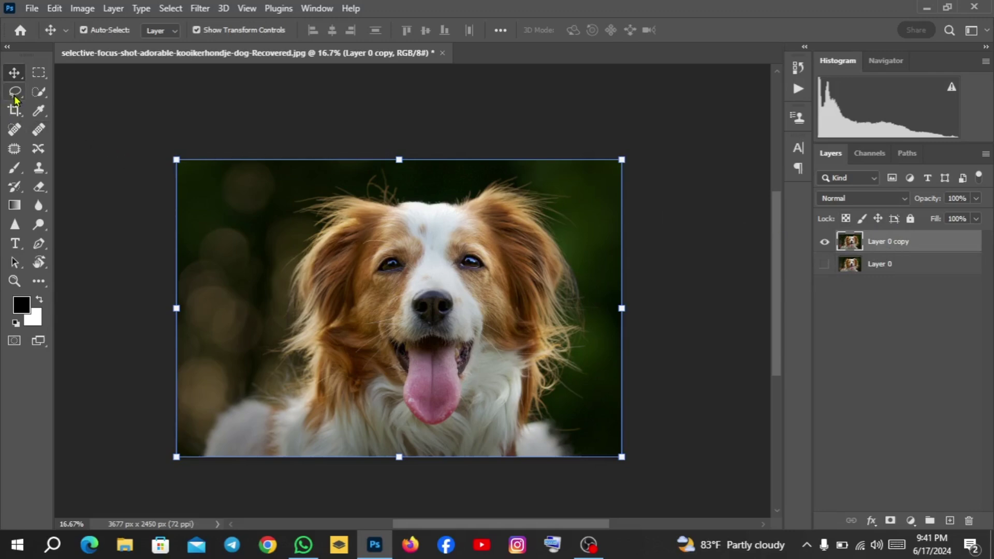
pyautogui.moveTo(15, 99); pyautogui.dragTo(89, 94)
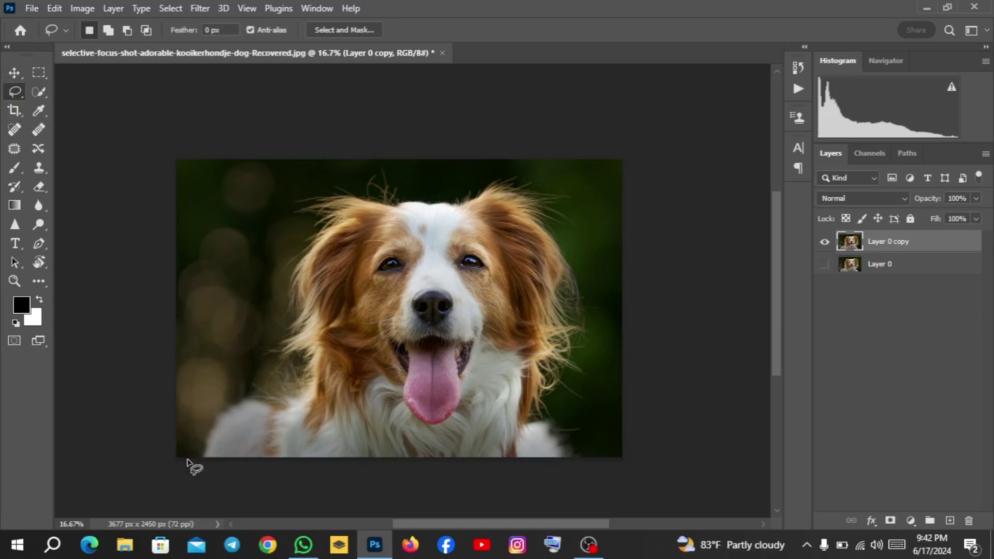
pyautogui.moveTo(187, 456)
pyautogui.mouseDown()
pyautogui.moveTo(206, 415)
pyautogui.moveTo(254, 364)
pyautogui.moveTo(274, 311)
pyautogui.moveTo(275, 257)
pyautogui.moveTo(301, 195)
pyautogui.moveTo(327, 183)
pyautogui.moveTo(490, 176)
pyautogui.moveTo(523, 176)
pyautogui.moveTo(560, 197)
pyautogui.moveTo(576, 235)
pyautogui.moveTo(577, 282)
pyautogui.moveTo(600, 308)
pyautogui.moveTo(607, 347)
pyautogui.moveTo(570, 398)
pyautogui.moveTo(594, 464)
pyautogui.mouseUp()
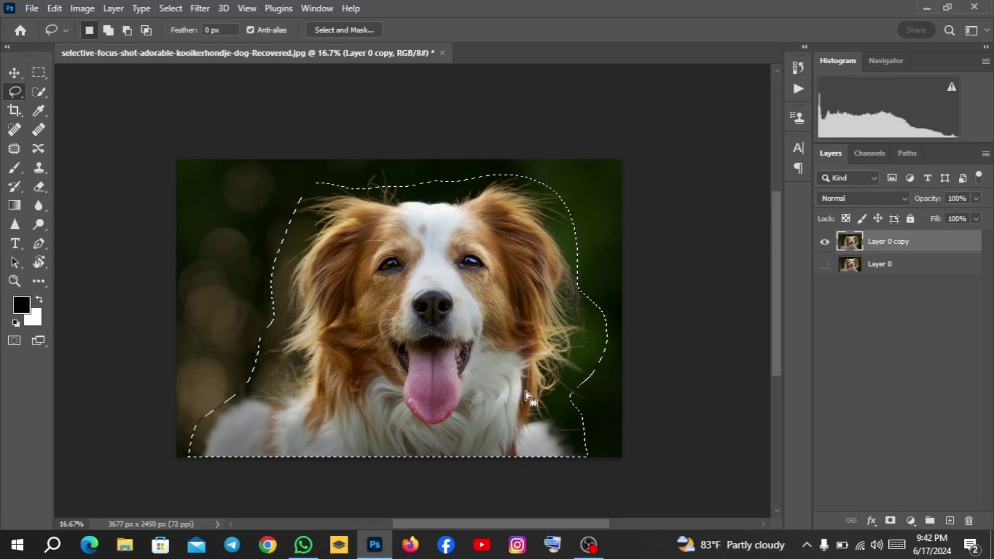
pyautogui.click(890, 521)
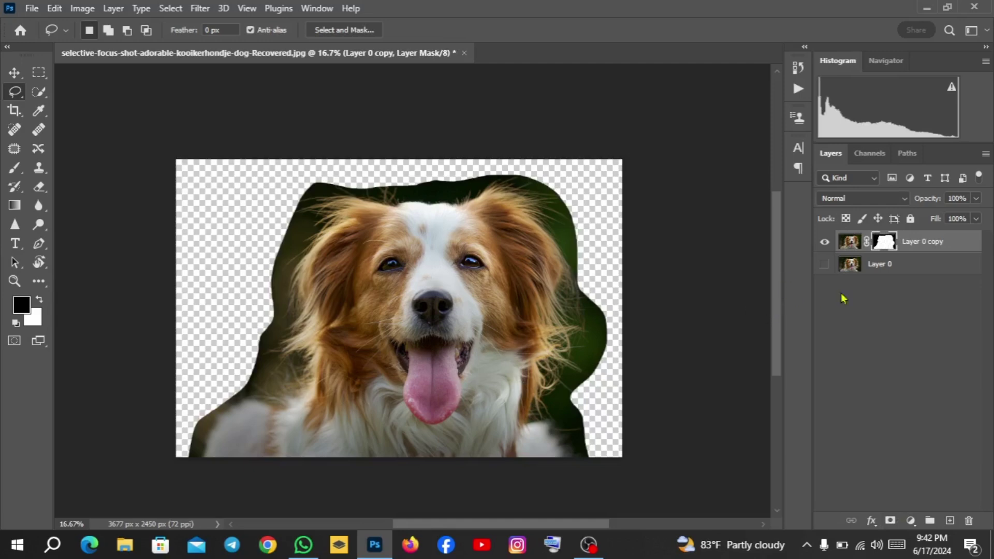
# - Refine the layer mask in Select and Mask by brushing the Refine Edge Brush along the dog's whole furry outline
pyautogui.rightClick(882, 246)
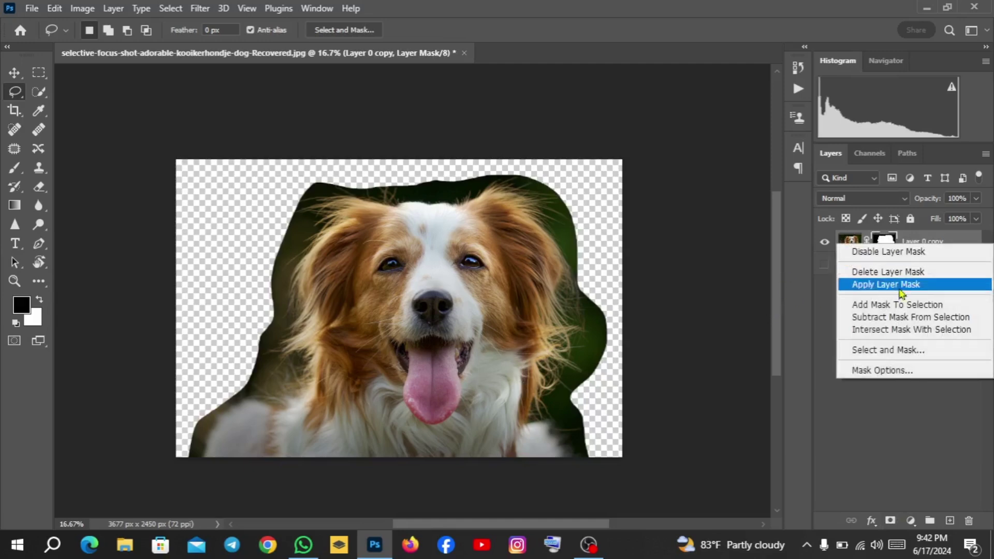
pyautogui.click(909, 352)
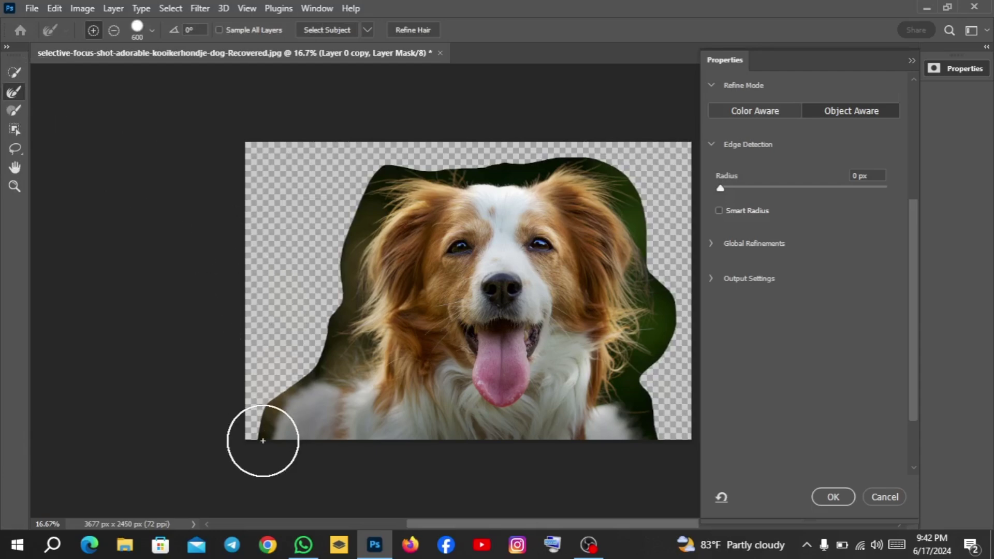
pyautogui.moveTo(262, 435)
pyautogui.mouseDown()
pyautogui.moveTo(337, 340)
pyautogui.moveTo(378, 189)
pyautogui.moveTo(439, 171)
pyautogui.moveTo(596, 163)
pyautogui.moveTo(635, 204)
pyautogui.moveTo(653, 291)
pyautogui.moveTo(644, 347)
pyautogui.moveTo(628, 387)
pyautogui.moveTo(609, 401)
pyautogui.moveTo(628, 404)
pyautogui.moveTo(664, 457)
pyautogui.mouseUp()
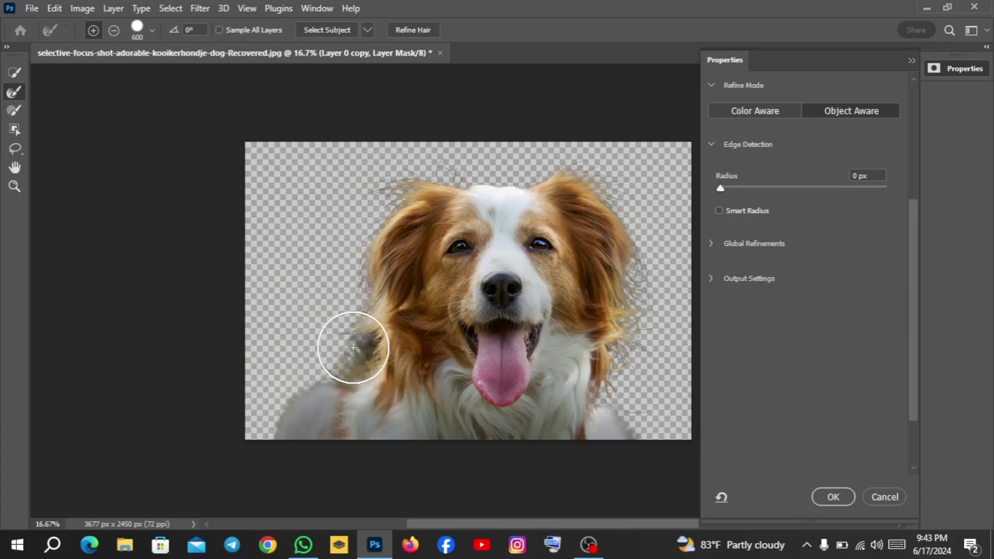
pyautogui.moveTo(354, 346); pyautogui.dragTo(366, 348)
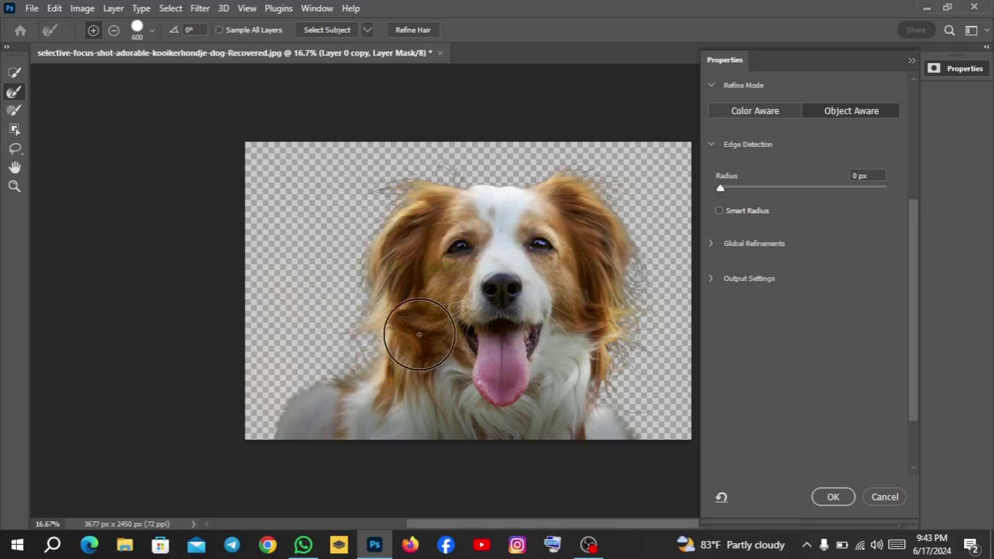
pyautogui.click(844, 498)
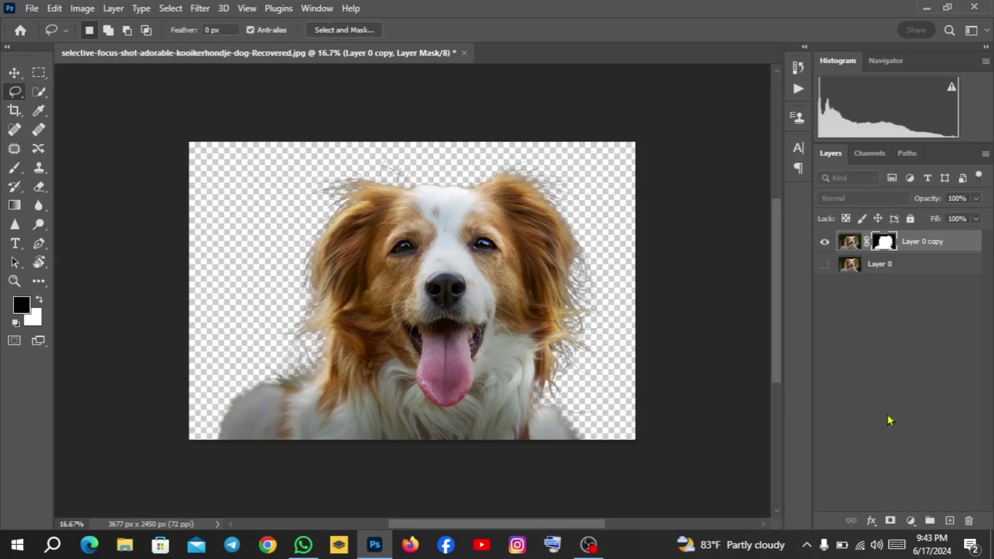
# - Create a 3000 x 3000 px, 72 ppi document with a white background and move the masked dog layer into its lower part
pyautogui.click(14, 72)
pyautogui.click(31, 9)
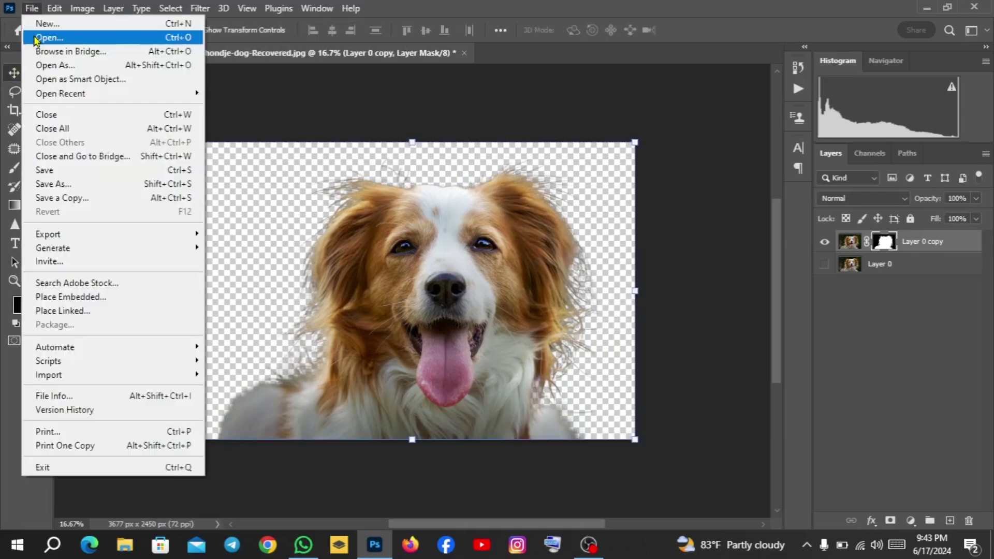
pyautogui.click(51, 28)
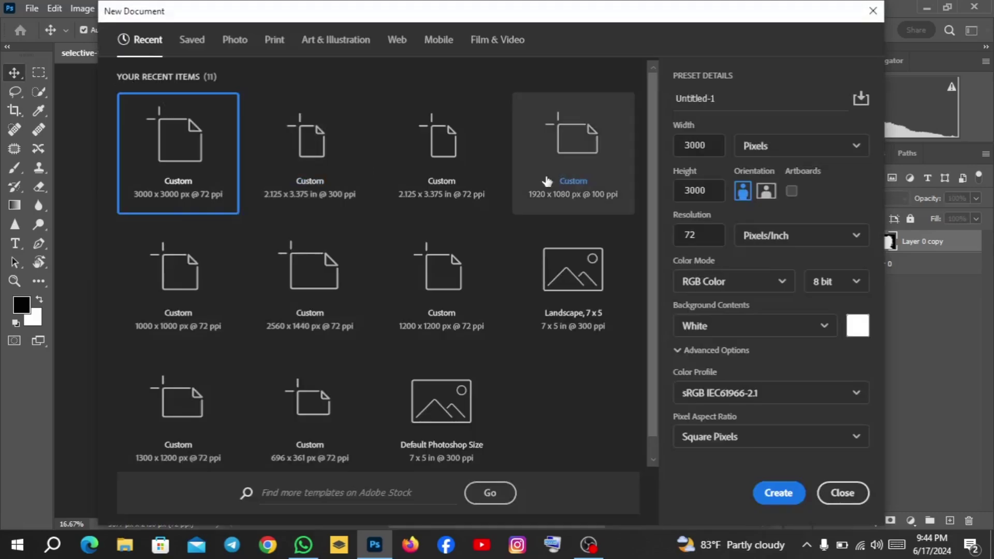
pyautogui.click(779, 492)
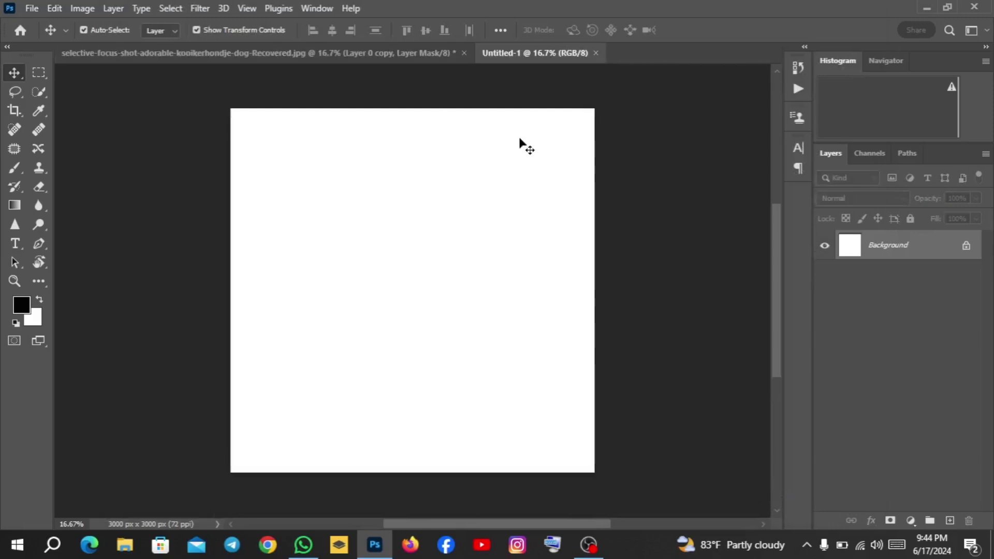
pyautogui.click(344, 53)
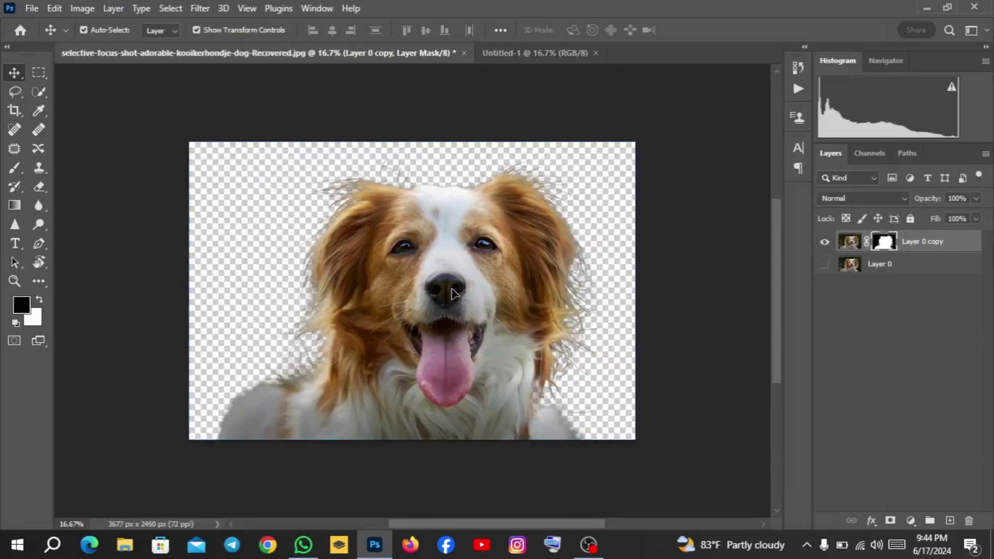
pyautogui.moveTo(452, 293); pyautogui.dragTo(451, 351)
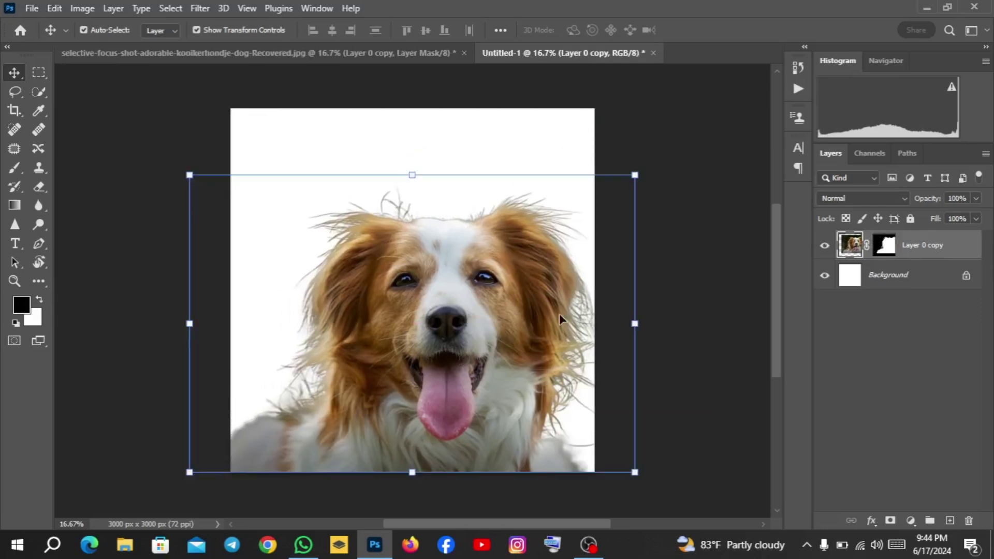
# - Unlock the white background layer and add a linear Gradient Fill layer above it using the Blue_20 preset
pyautogui.click(966, 279)
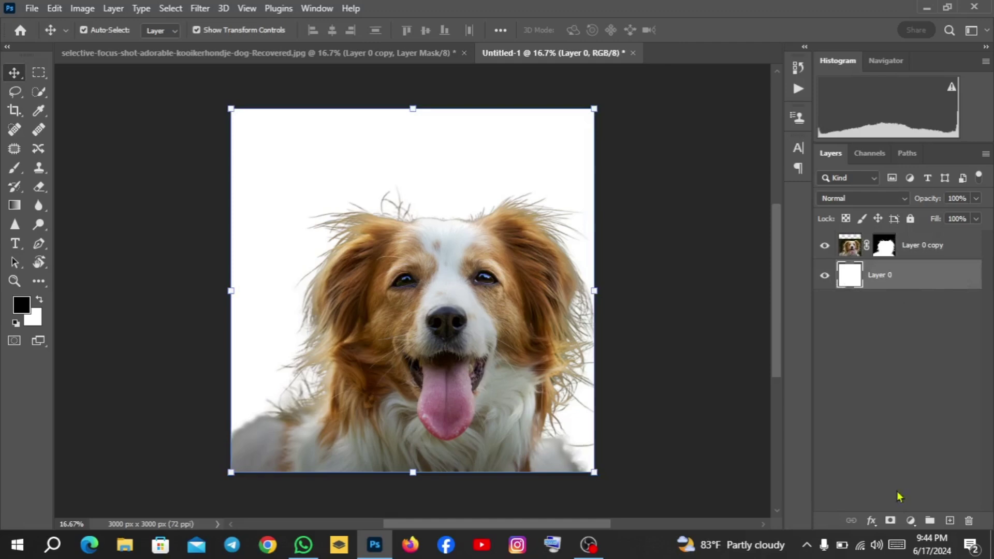
pyautogui.click(910, 520)
pyautogui.click(906, 285)
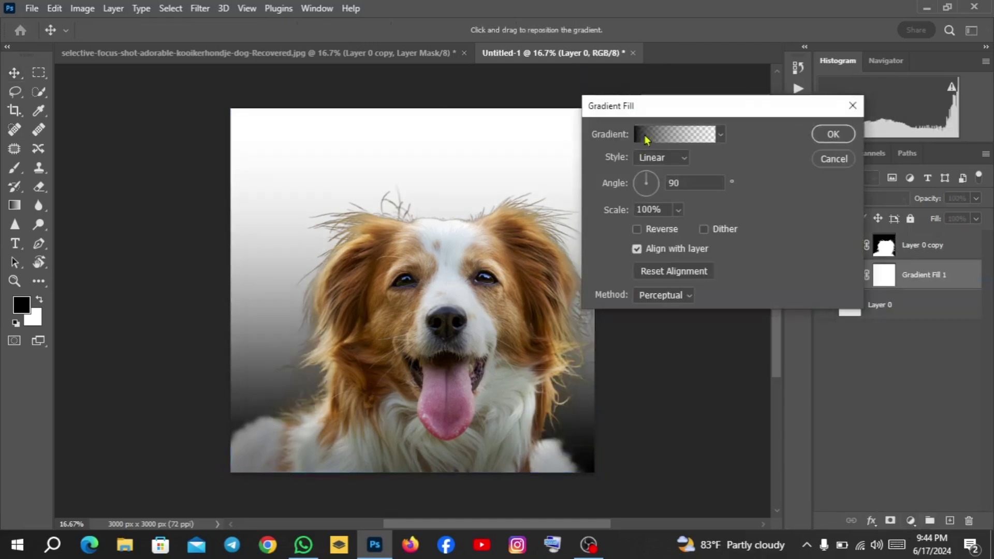
pyautogui.click(646, 136)
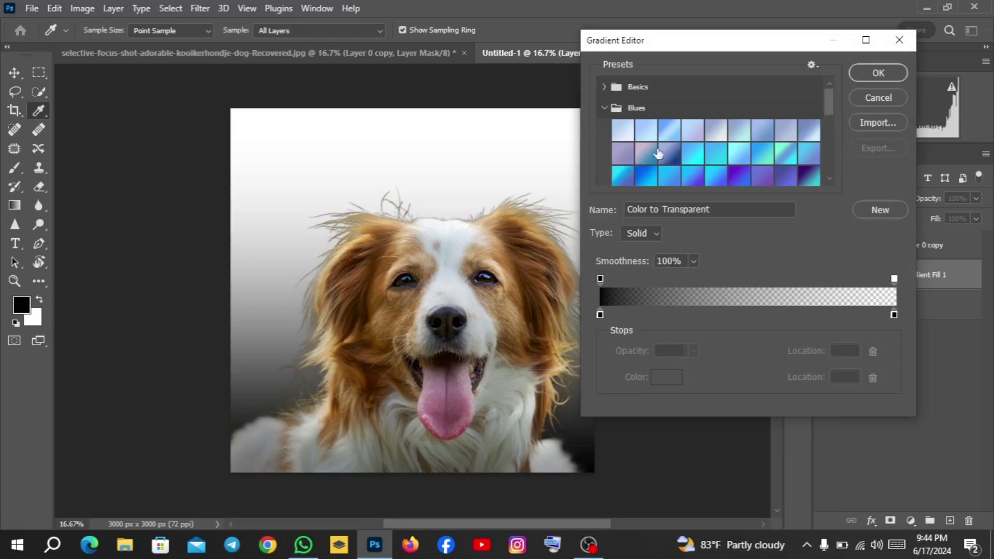
pyautogui.click(667, 137)
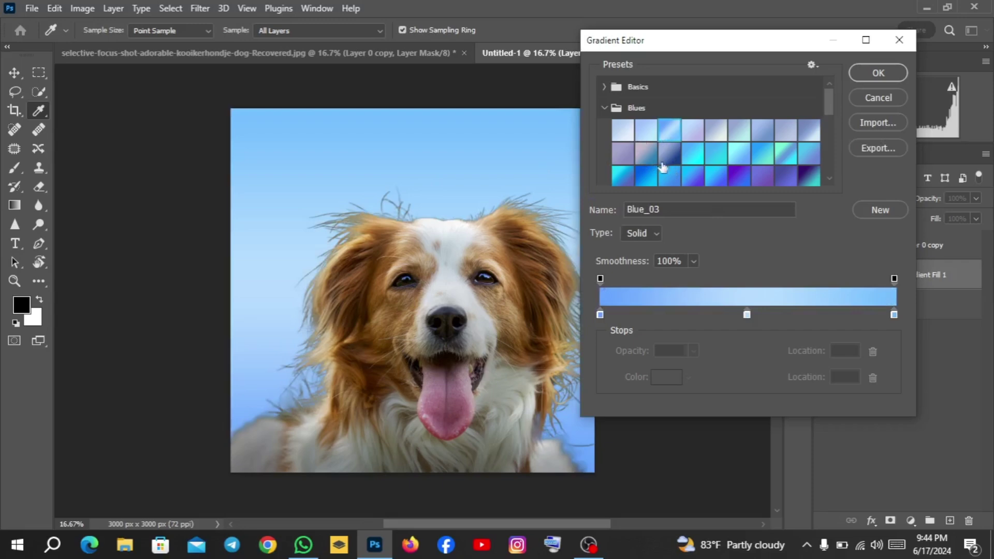
pyautogui.click(647, 175)
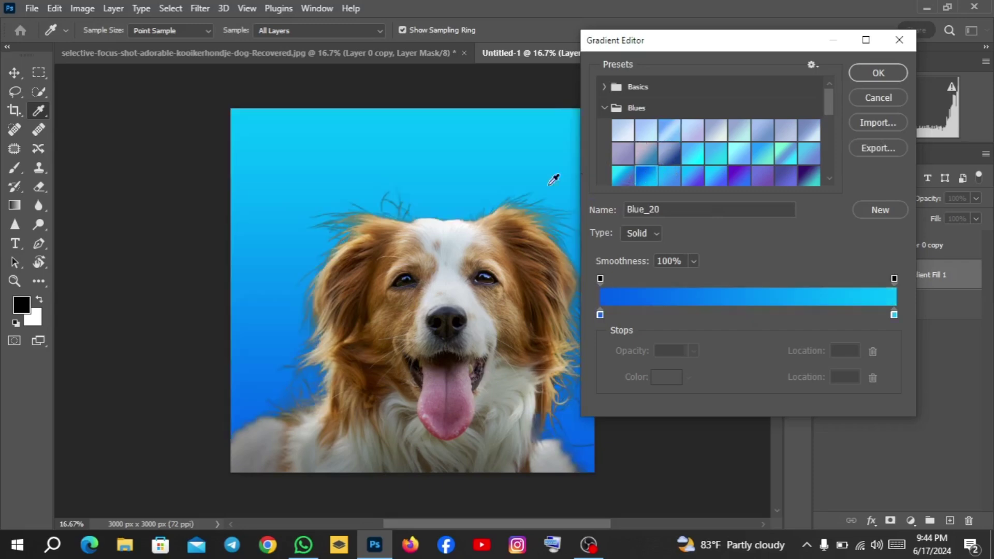
pyautogui.click(875, 84)
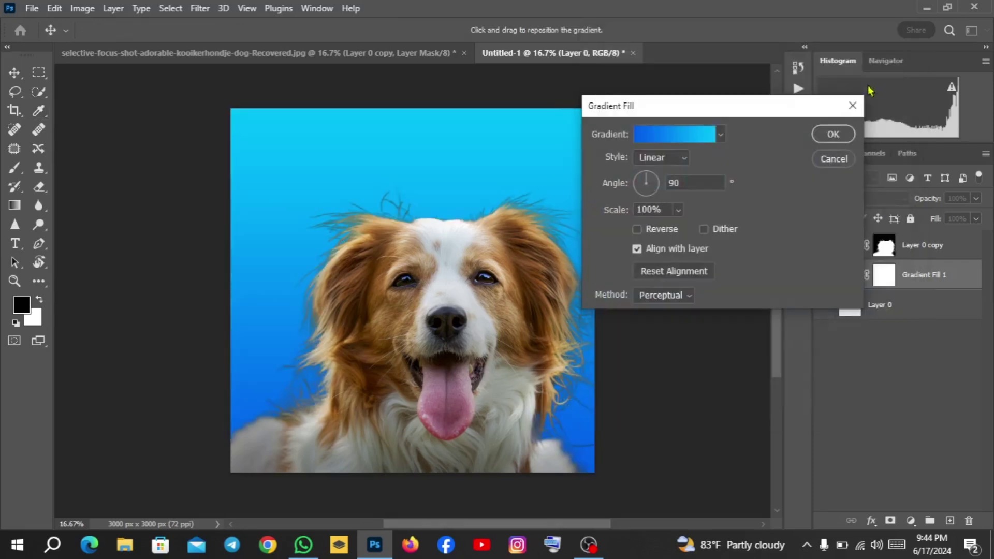
pyautogui.click(833, 134)
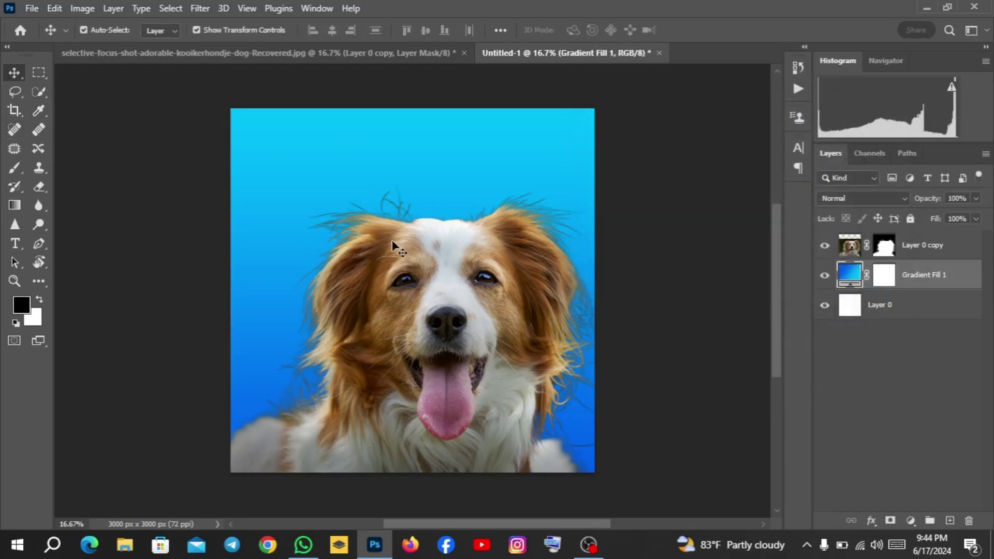
# - Examine the fur edges of the dog cutout against the blue gradient background
pyautogui.scroll(3, 347, 233)
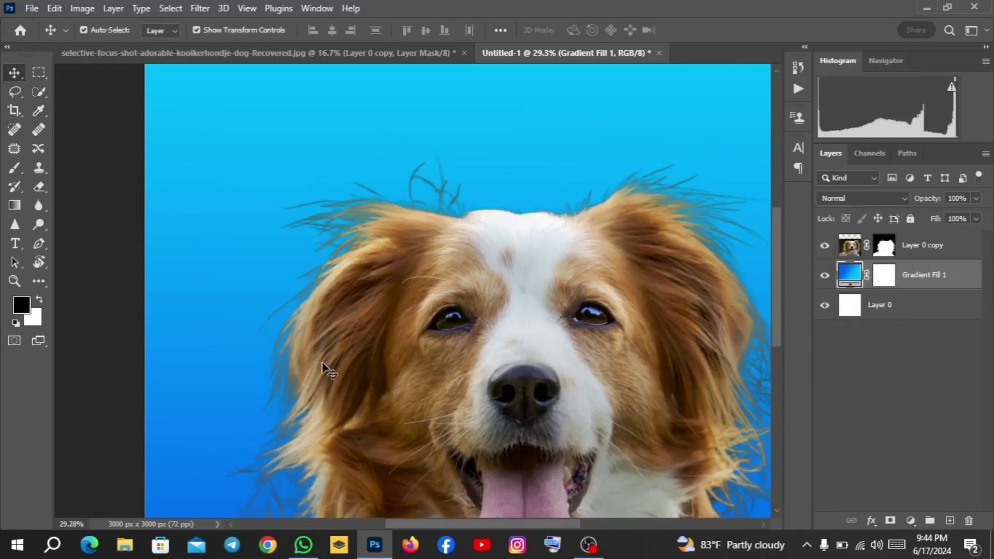
pyautogui.scroll(-4, 357, 352)
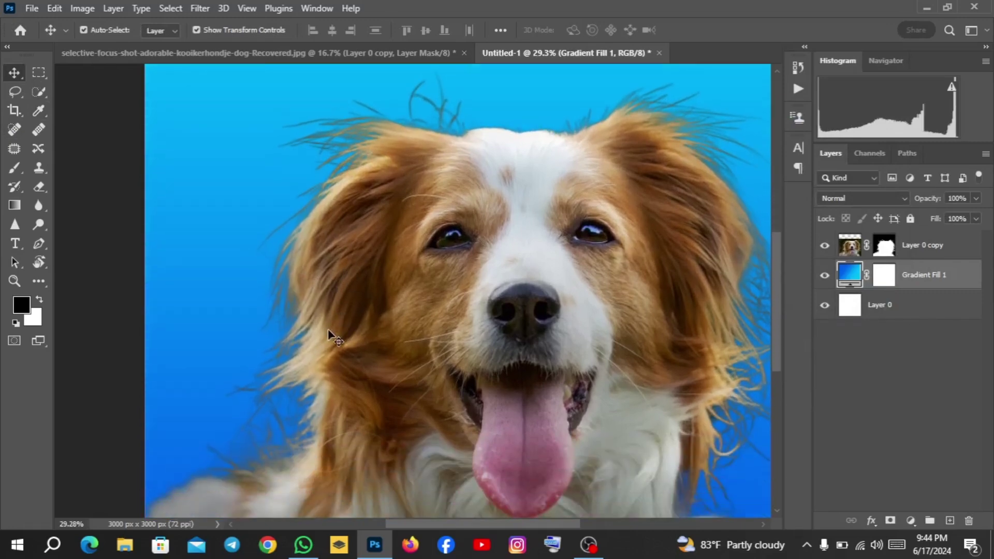
pyautogui.scroll(2, 651, 333)
pyautogui.moveTo(633, 342); pyautogui.dragTo(506, 340)
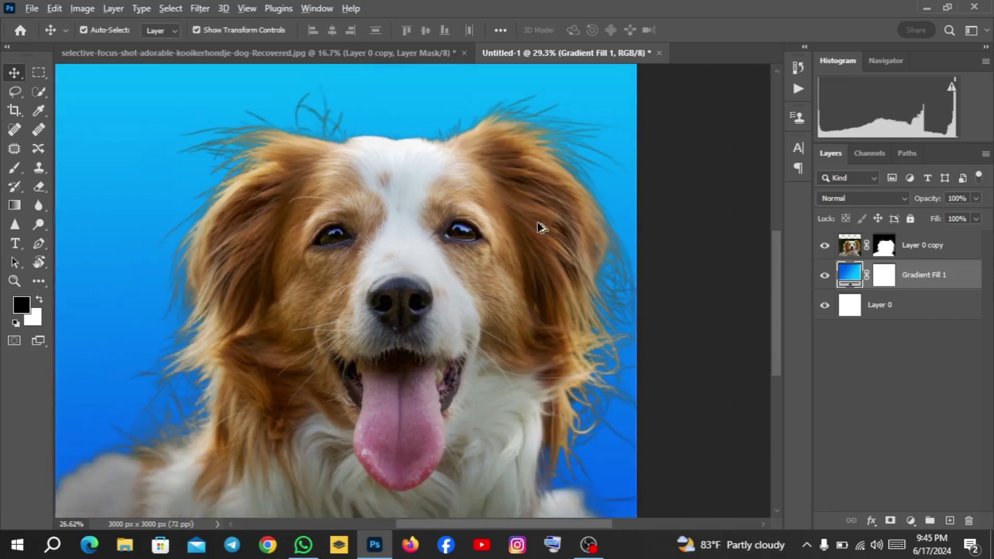
pyautogui.scroll(-5, 539, 222)
pyautogui.moveTo(430, 185); pyautogui.dragTo(438, 236)
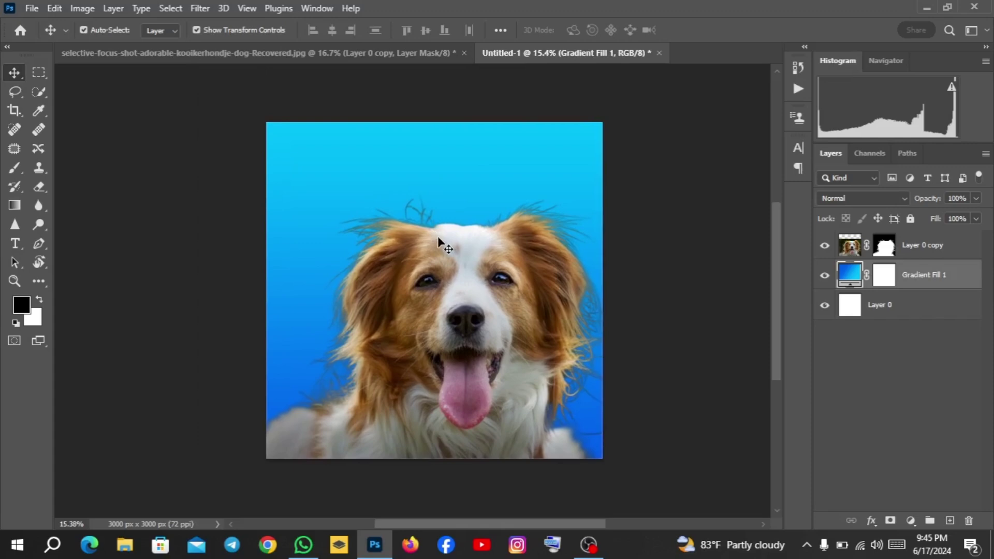